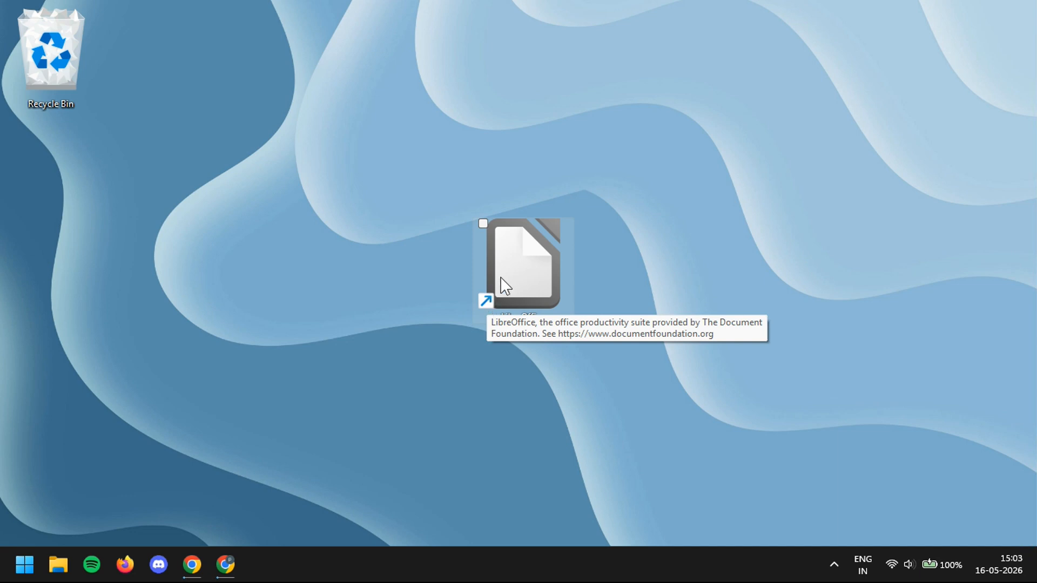
Step: Launch LibreOffice and open the recent spreadsheet "example clac"
{"action": "left_click", "coordinate": [528, 267]}
{"action": "double_click", "coordinate": [521, 264]}
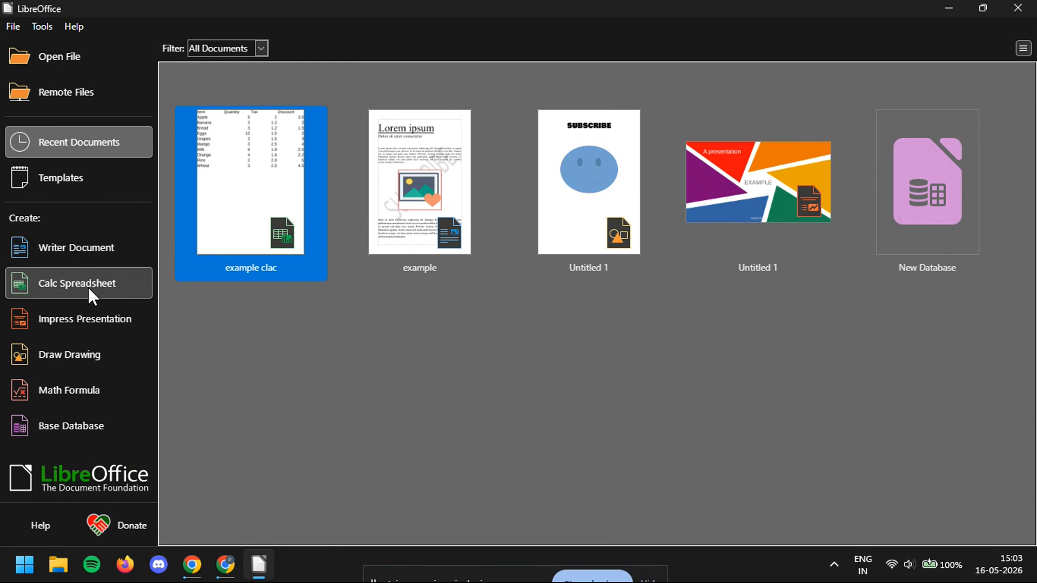
{"action": "left_click", "coordinate": [242, 249]}
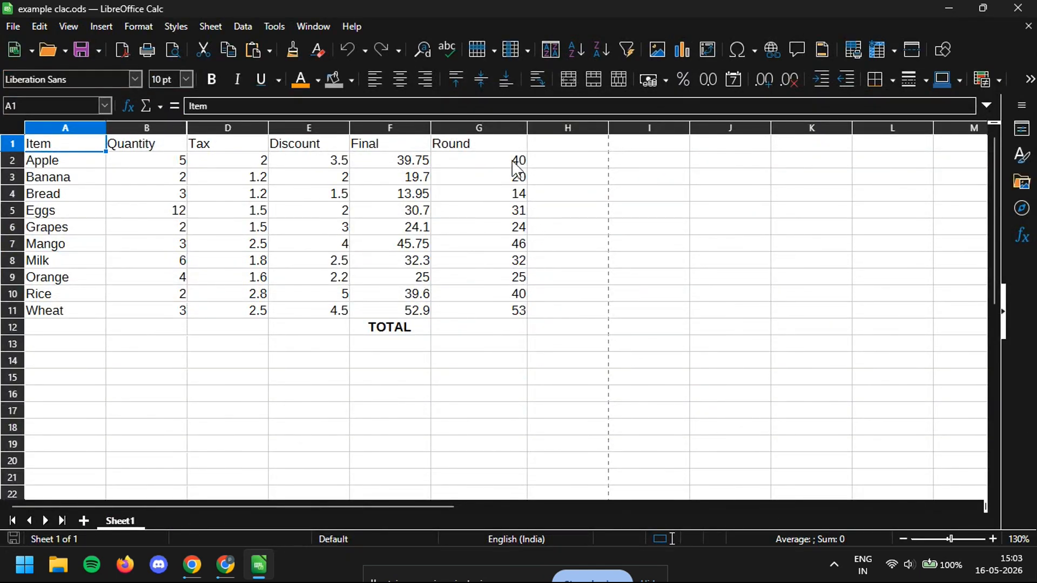
{"action": "left_click_drag", "start_coordinate": [512, 160], "coordinate": [513, 317]}
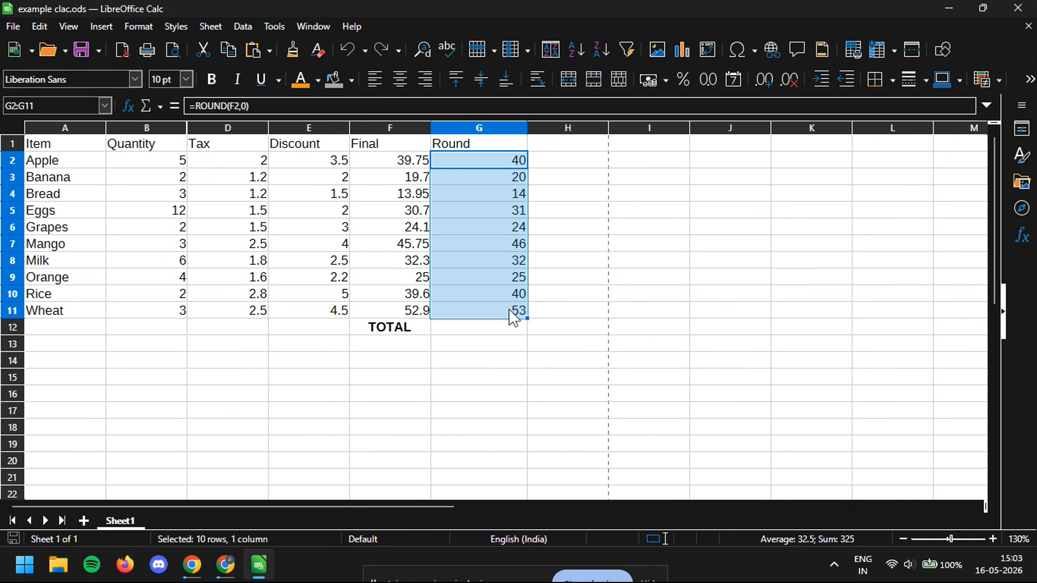
{"action": "left_click", "coordinate": [512, 314]}
{"action": "left_click", "coordinate": [493, 328]}
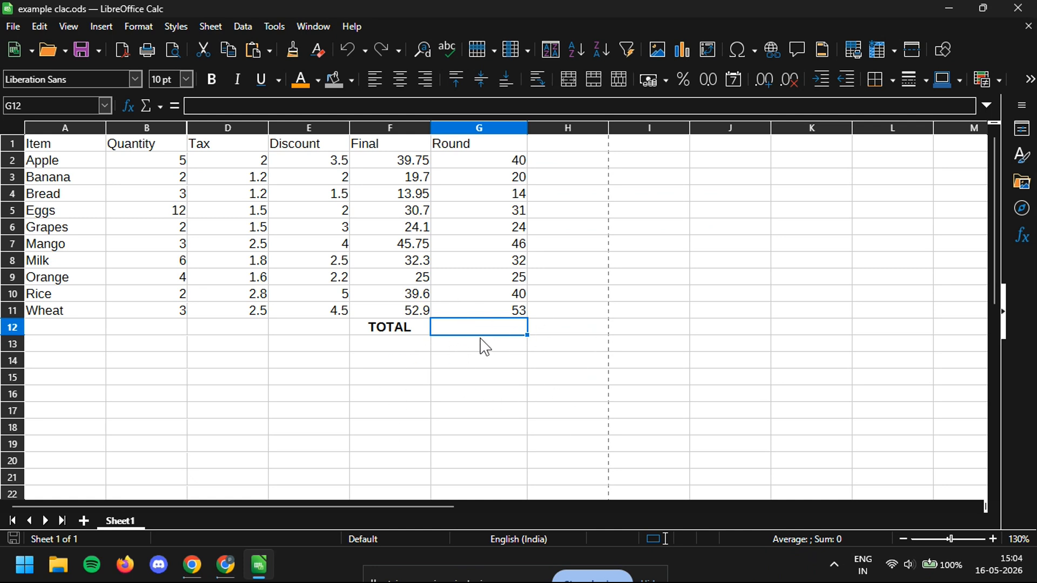
{"action": "double_click", "coordinate": [398, 326]}
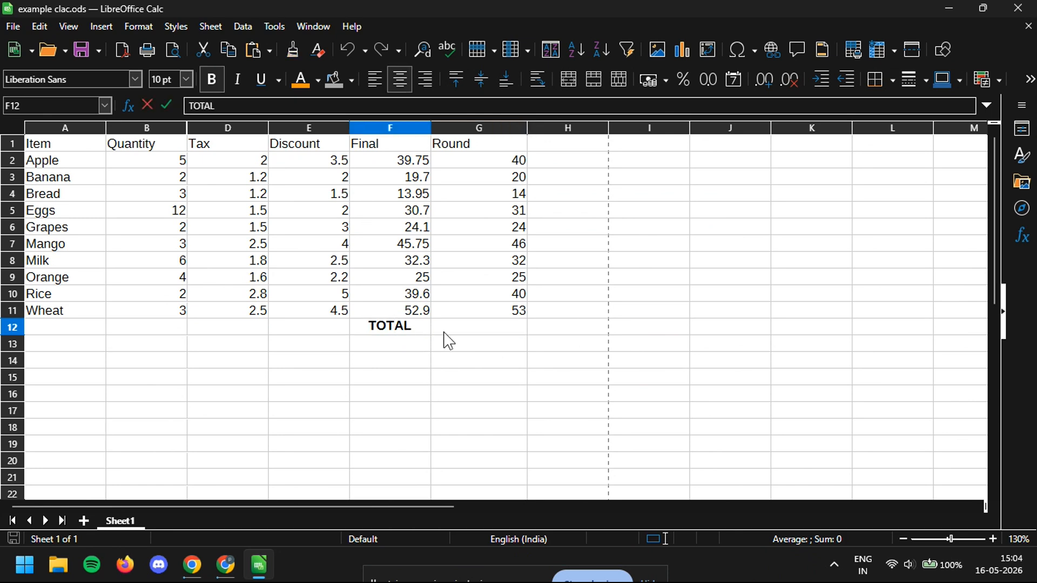
Step: Try to average the Round values in cell G12 with the formula =AVG(G2:G11)
{"action": "left_click", "coordinate": [482, 331]}
{"action": "type", "text": "="}
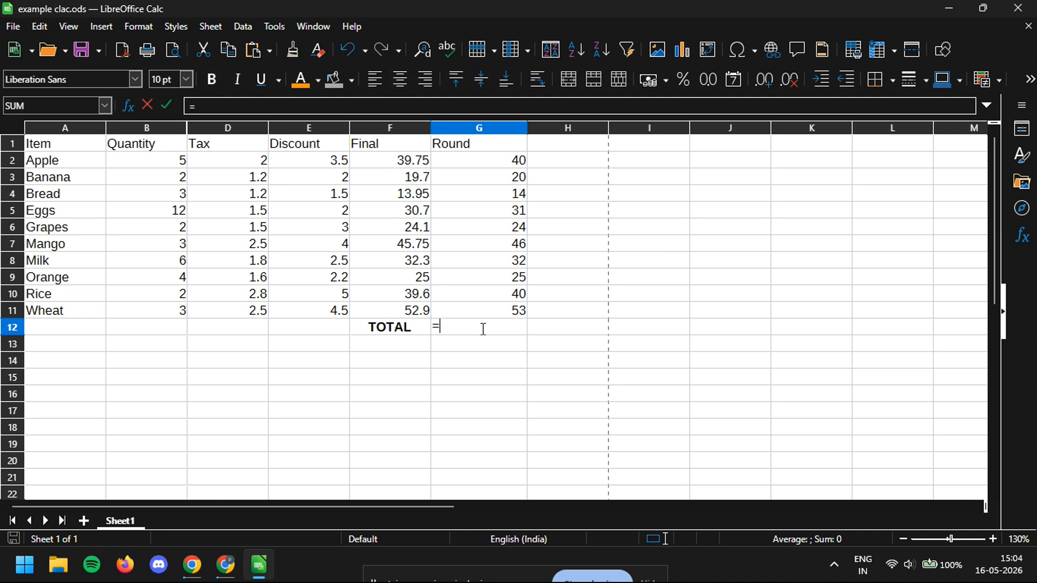
{"action": "type", "text": "AVG("}
{"action": "left_click", "coordinate": [475, 162]}
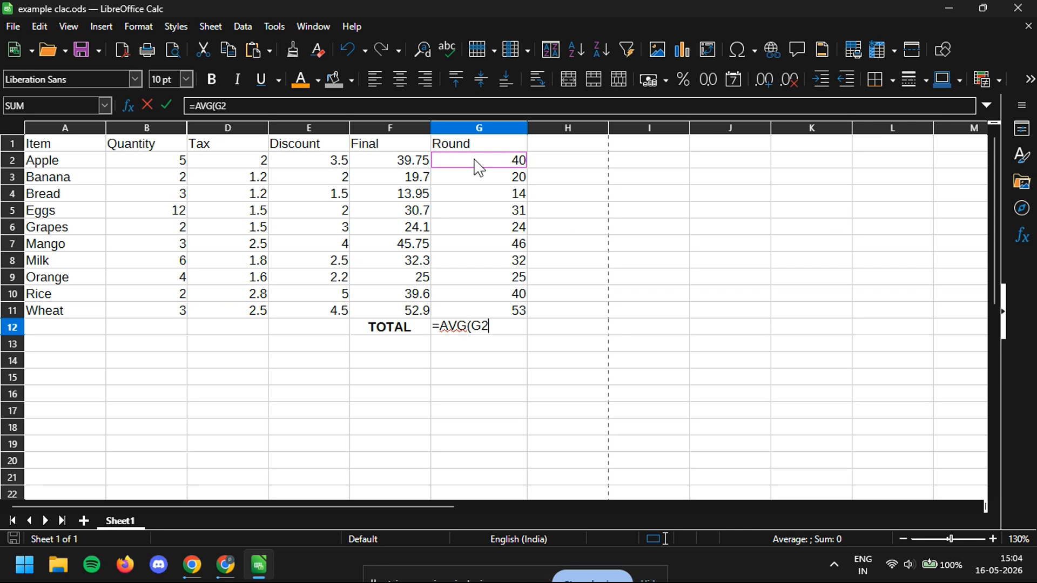
{"action": "left_click_drag", "start_coordinate": [475, 161], "coordinate": [494, 308]}
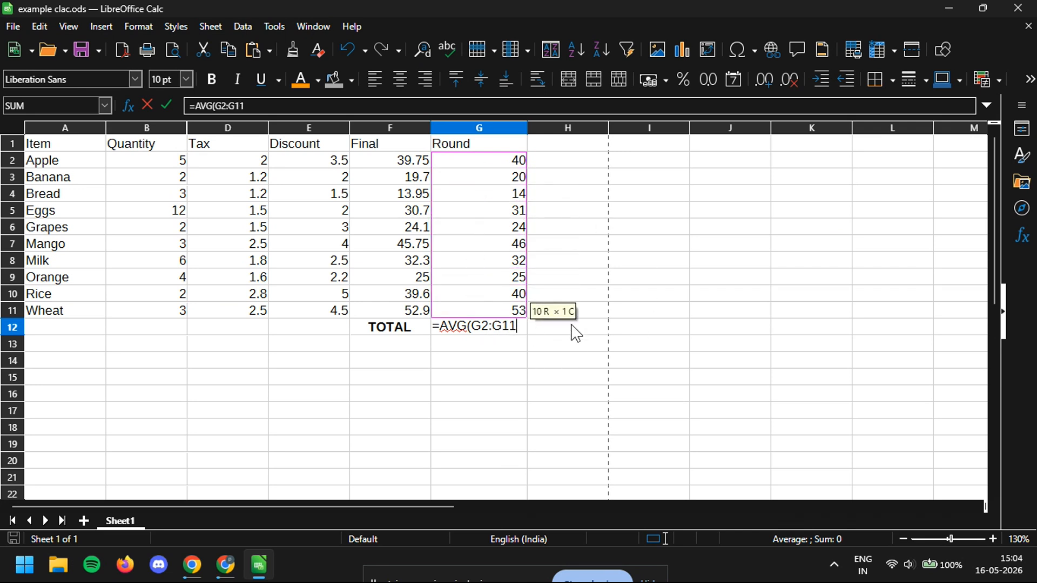
{"action": "type", "text": ")"}
{"action": "left_click", "coordinate": [379, 333]}
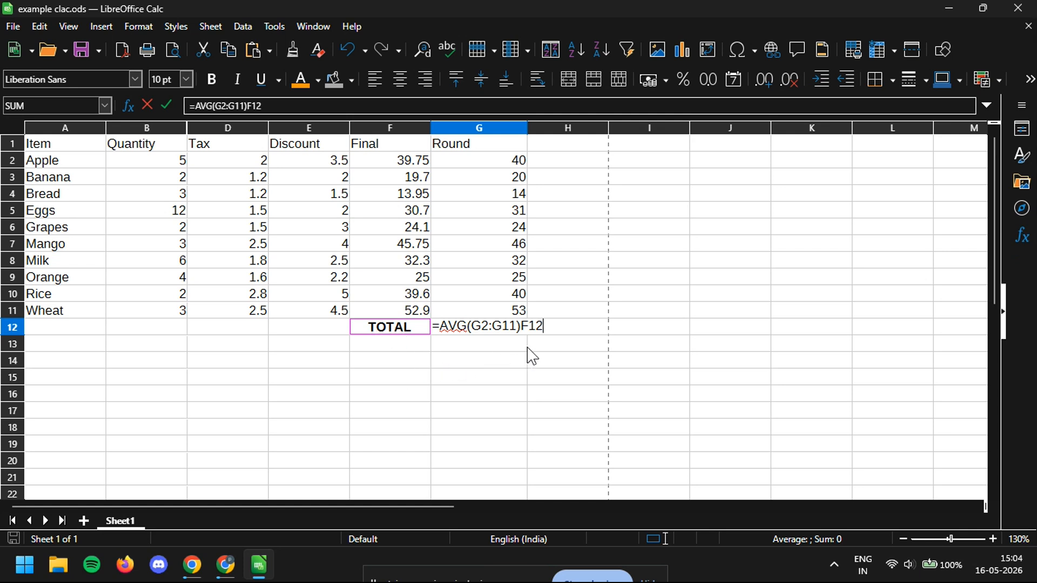
{"action": "key", "text": "BackSpace"}
{"action": "key", "text": "BackSpace"}
{"action": "key", "text": "BackSpace"}
{"action": "key", "text": "Return"}
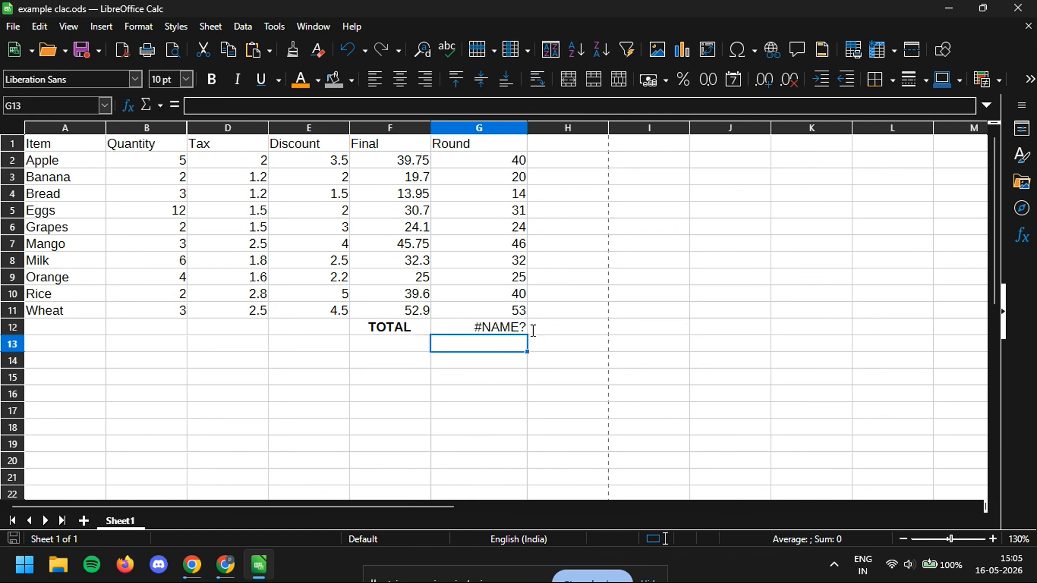
Step: Replace the function name in cell G12 with AVERAGE so the formula reads =AVERAGE(G2:G11)
{"action": "left_click", "coordinate": [497, 326]}
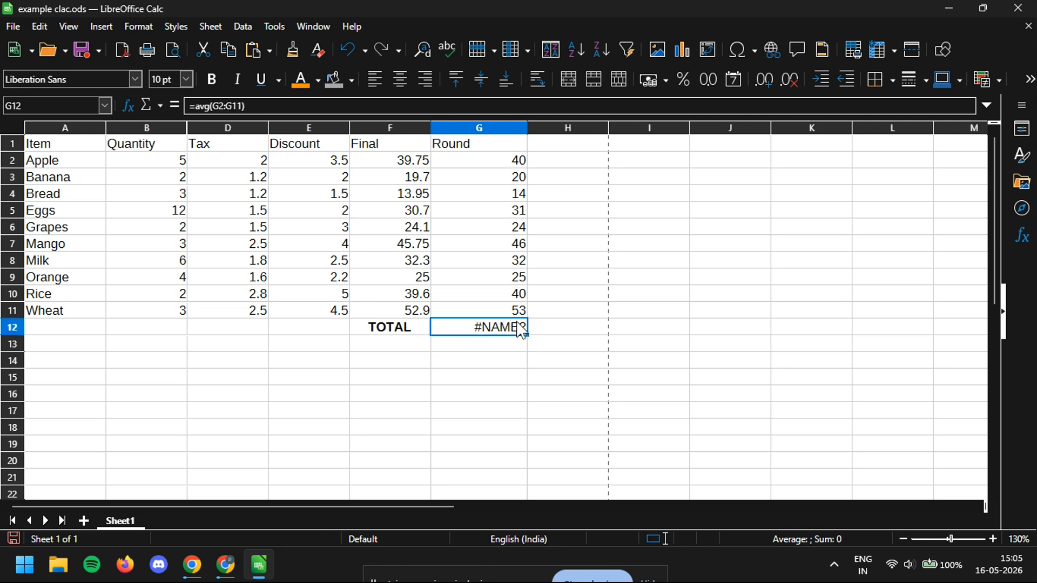
{"action": "double_click", "coordinate": [520, 327]}
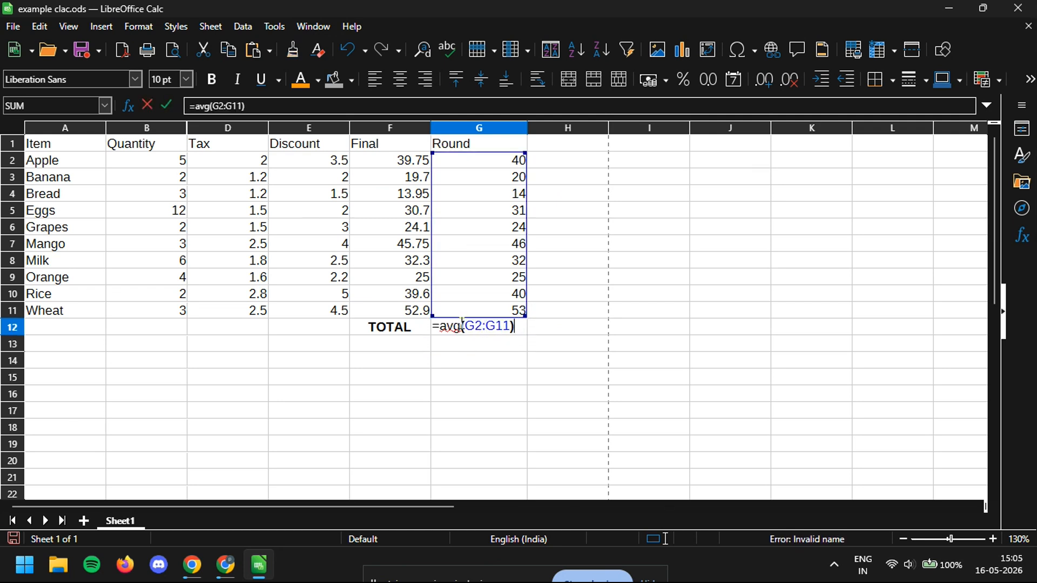
{"action": "left_click", "coordinate": [459, 326]}
{"action": "key", "text": "BackSpace"}
{"action": "key", "text": "BackSpace"}
{"action": "key", "text": "BackSpace"}
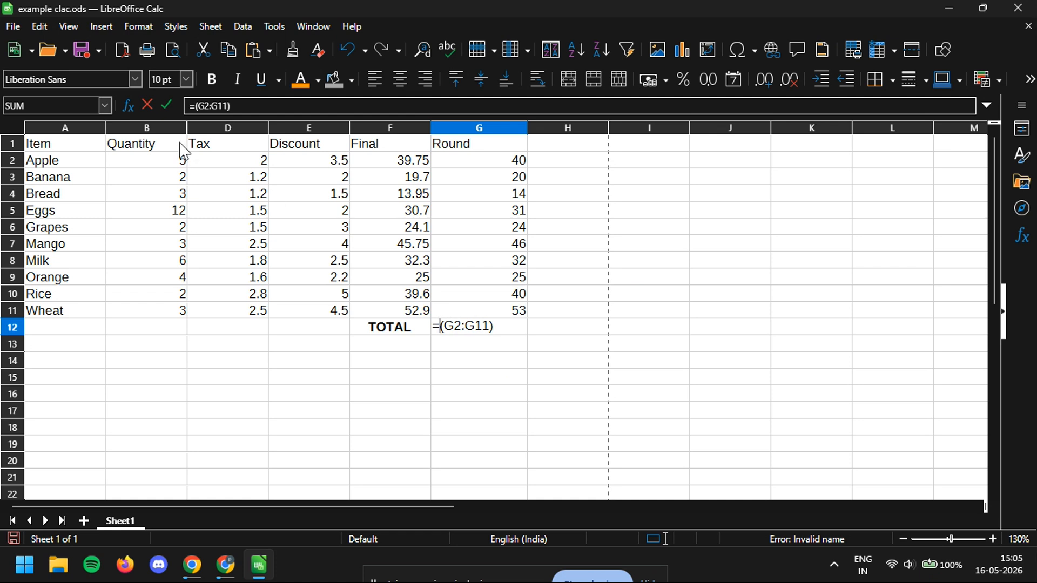
{"action": "left_click", "coordinate": [104, 105]}
{"action": "left_click", "coordinate": [76, 159]}
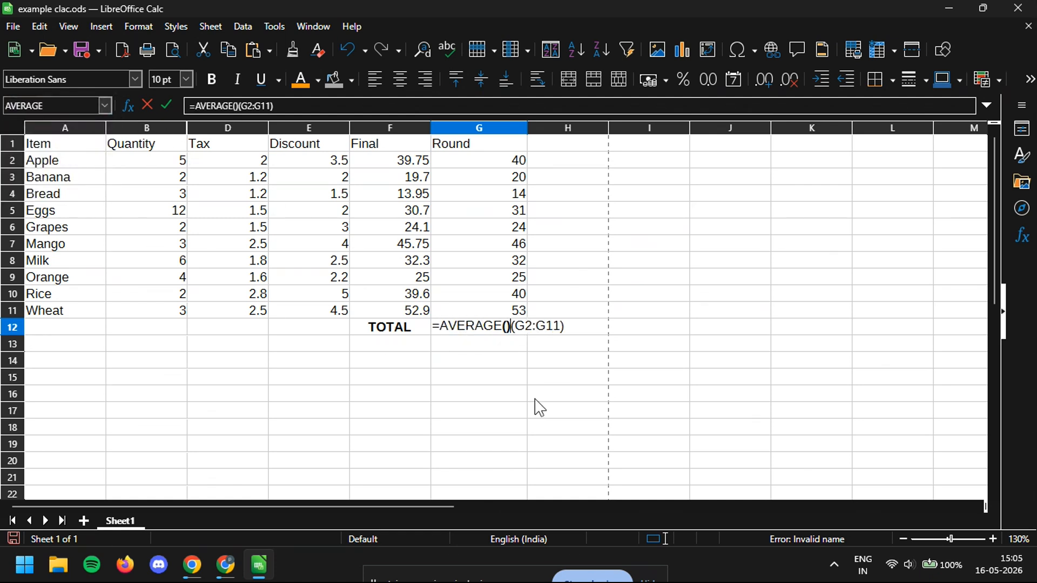
{"action": "key", "text": "Delete"}
{"action": "key", "text": "BackSpace"}
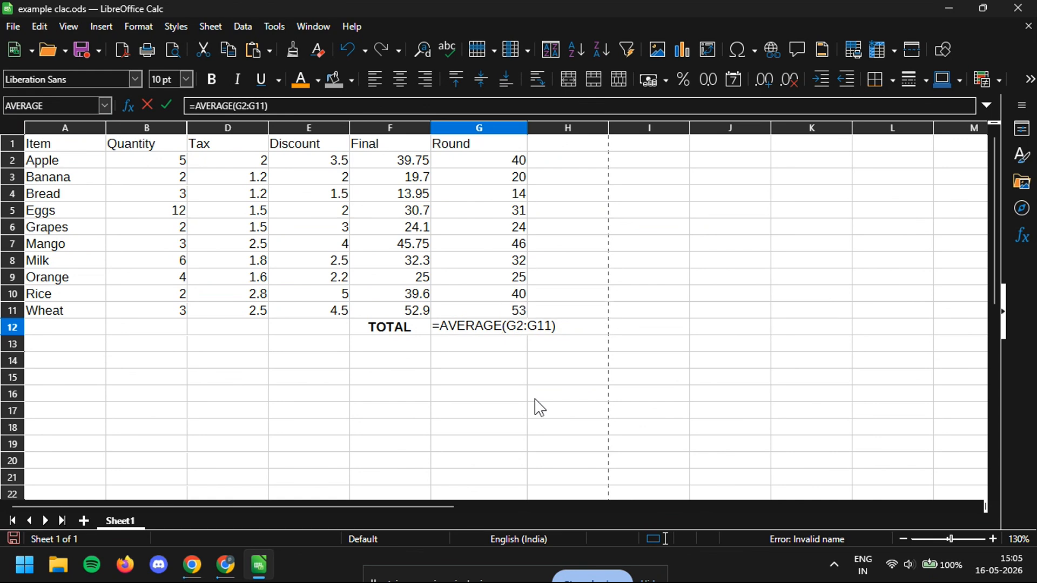
{"action": "key", "text": "Return"}
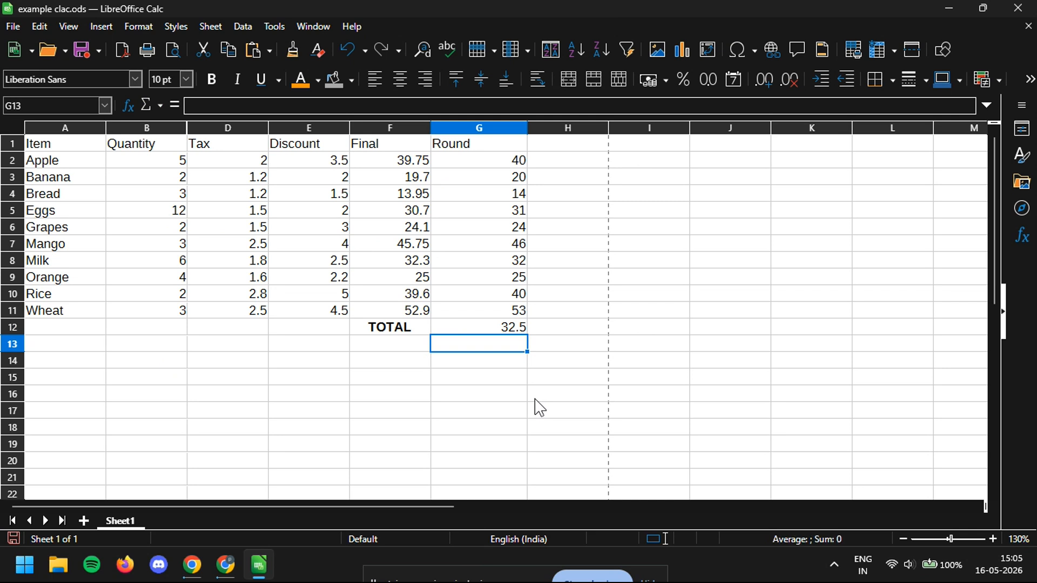
{"action": "left_click", "coordinate": [483, 330]}
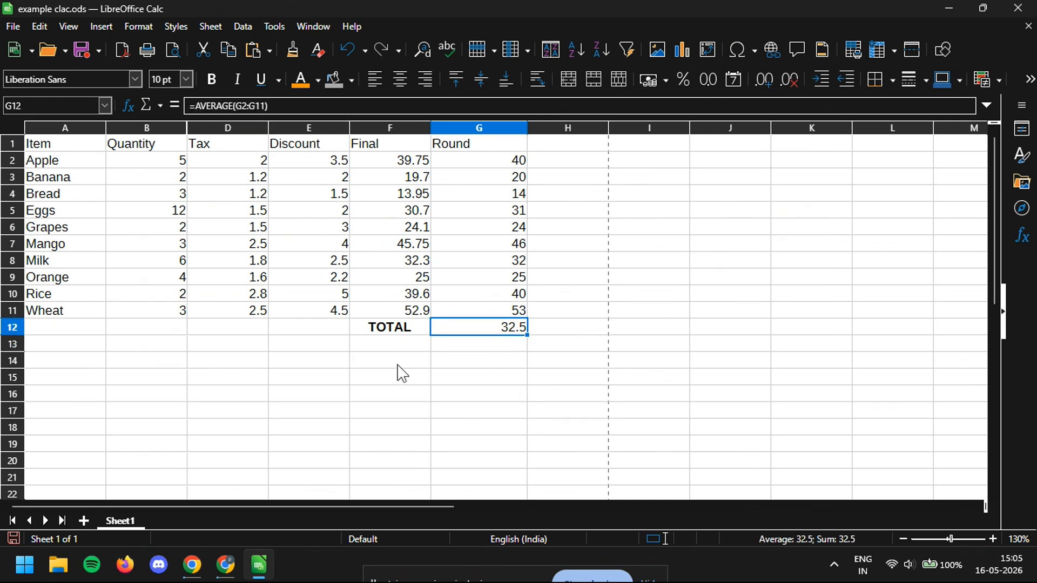
Step: Replace the TOTAL label in cell F12 with AVG and select the average cell G12
{"action": "left_click", "coordinate": [400, 328]}
{"action": "double_click", "coordinate": [398, 326]}
{"action": "key", "text": "BackSpace"}
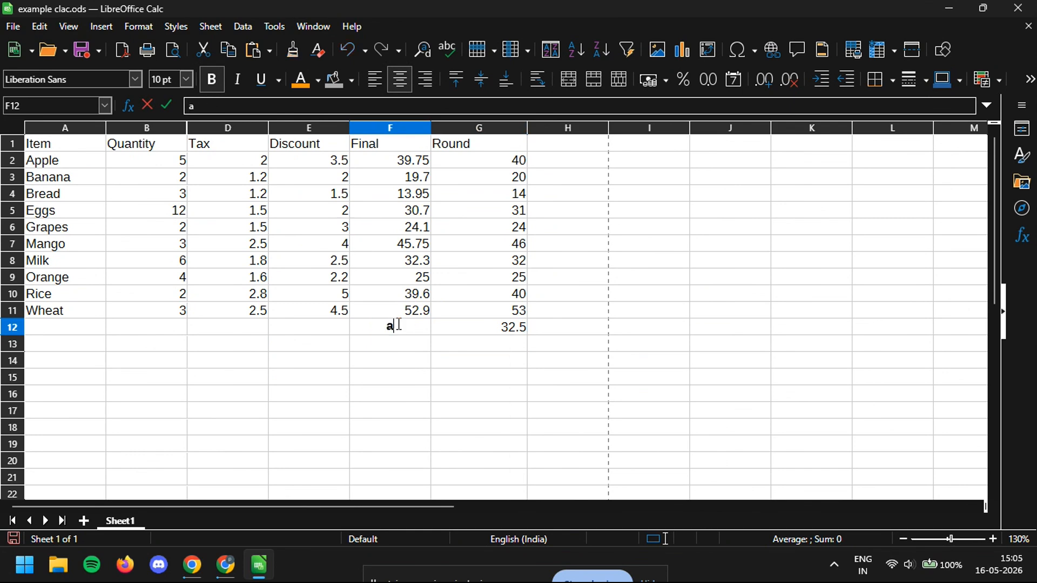
{"action": "type", "text": "AVG"}
{"action": "key", "text": "Return"}
{"action": "left_click", "coordinate": [517, 343]}
{"action": "left_click", "coordinate": [494, 330]}
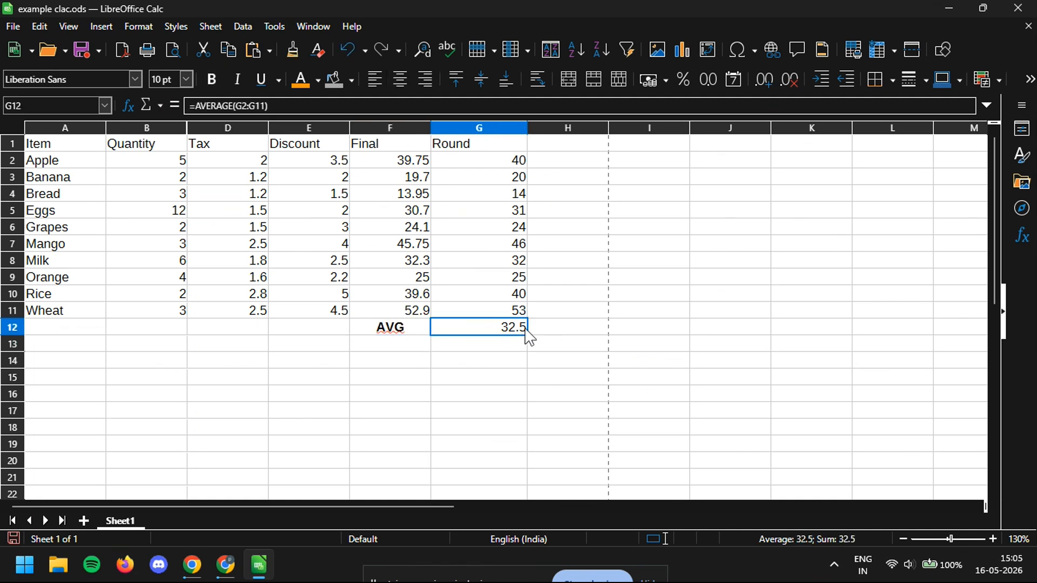